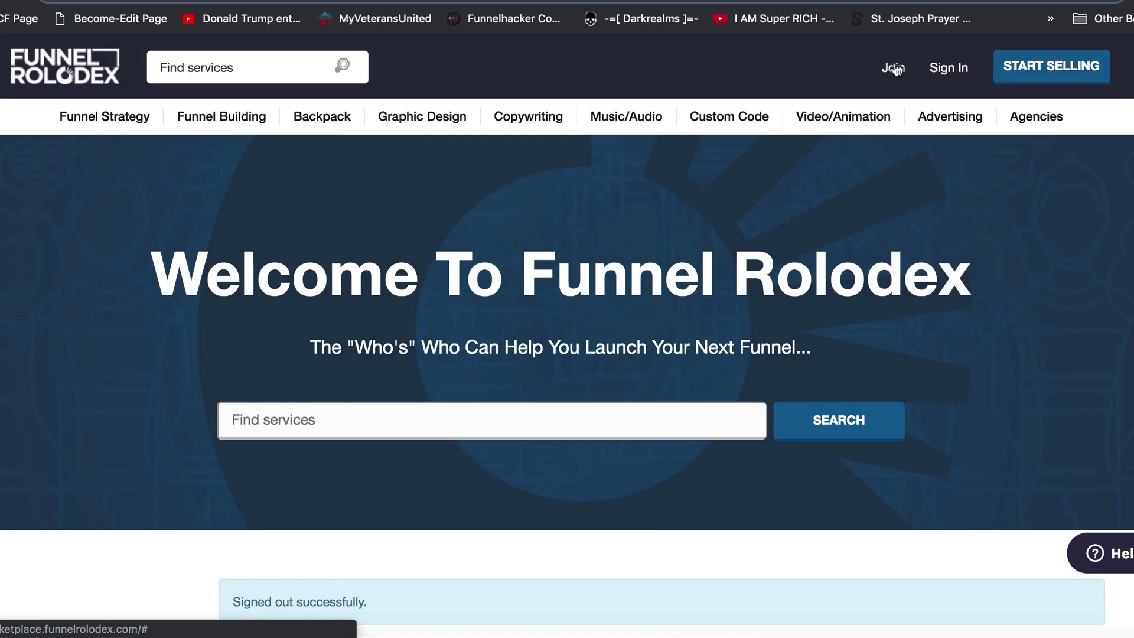
Open the Join sign-up dialog from the Funnel Rolodex home page
click(1051, 65)
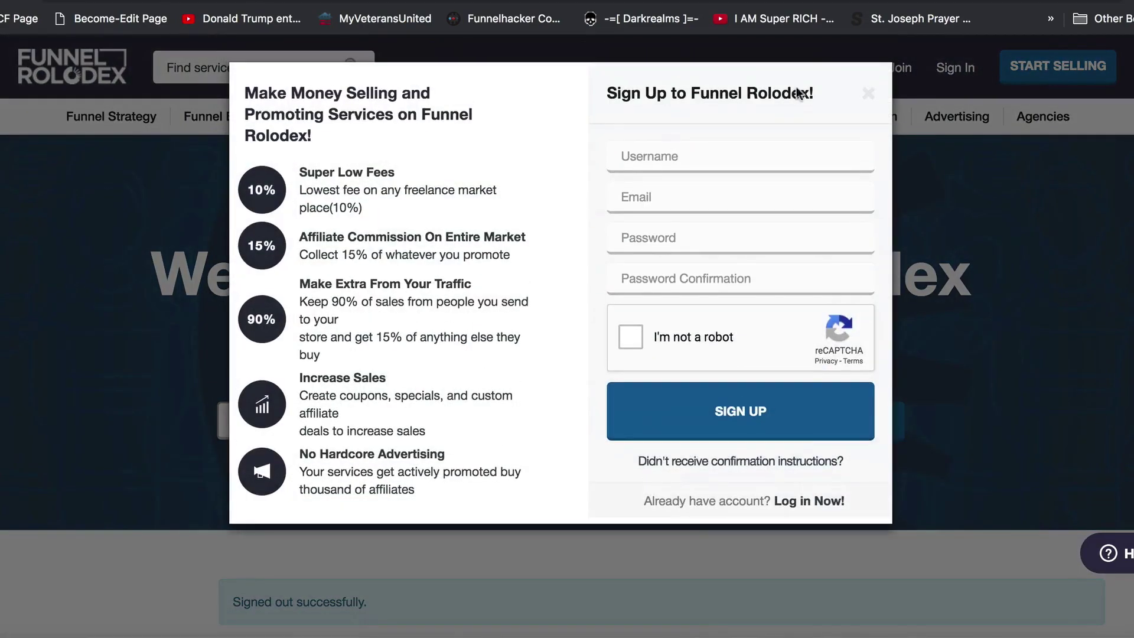
Enter the username 'MyVideoDude', correcting it so it has no spaces
click(724, 156)
text(My Video Dude)
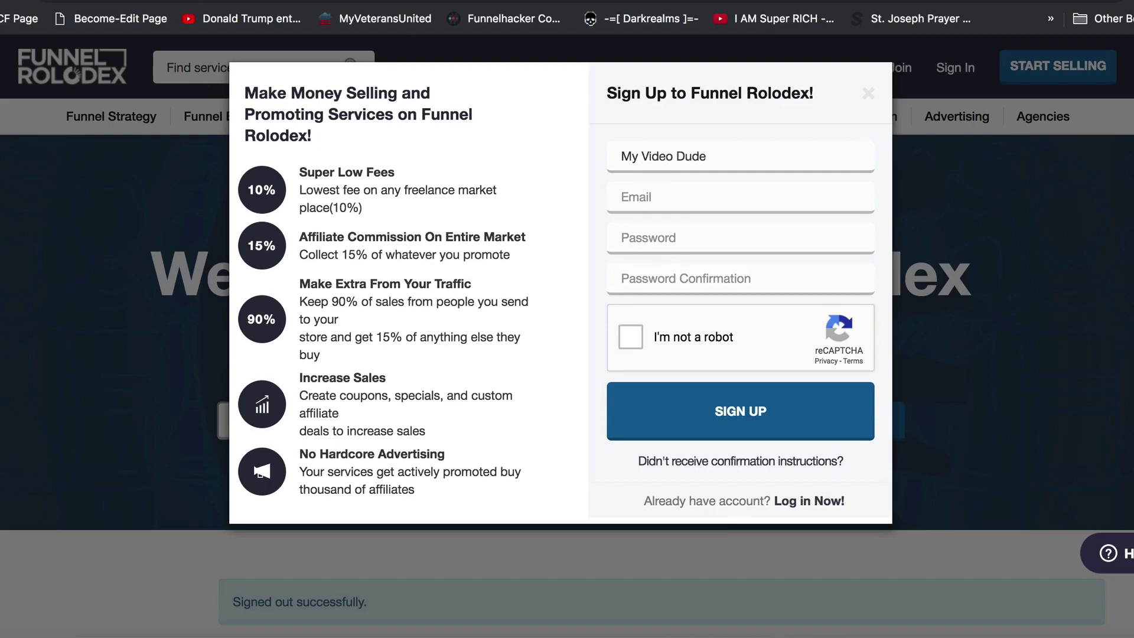
drag(722, 150, 631, 151)
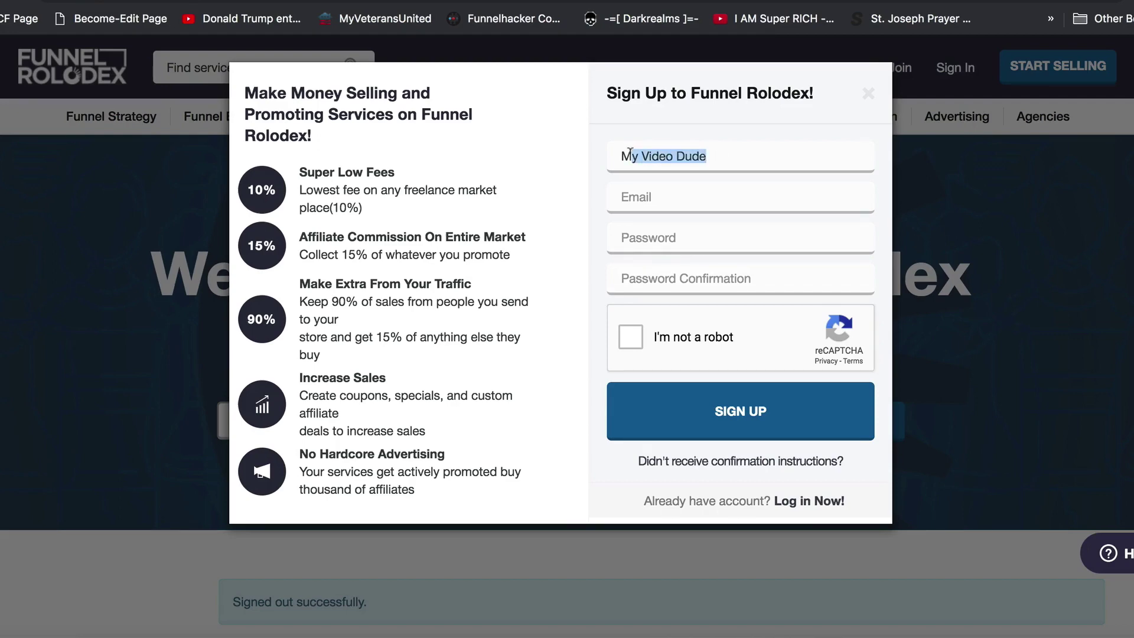
text(yVideoDude)
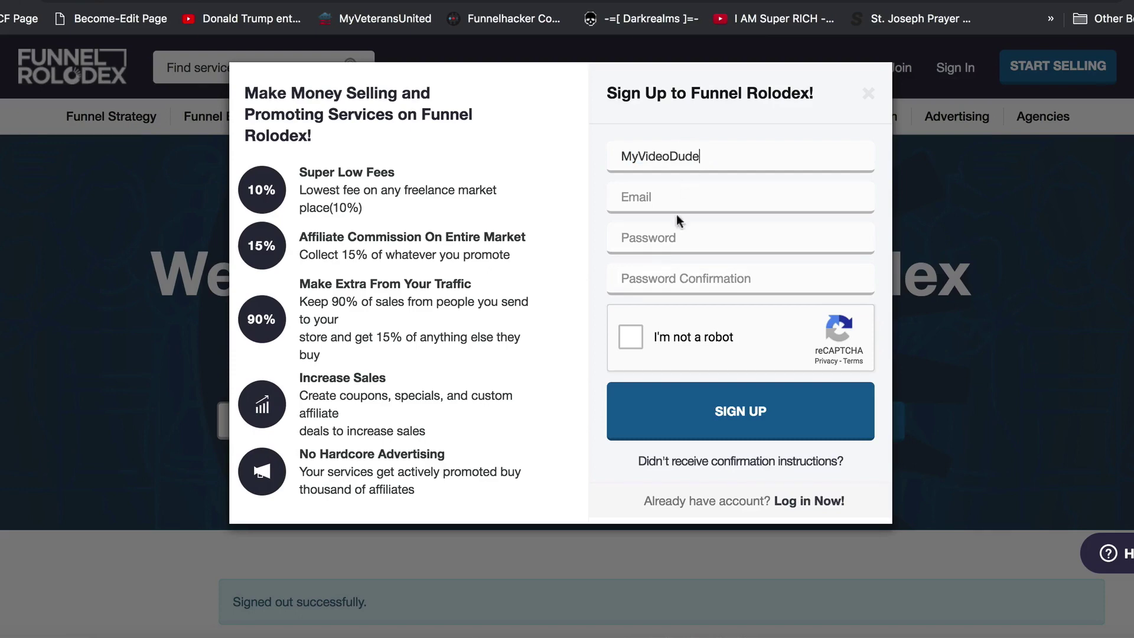
Fill in the e-mail address, account password and password confirmation, then start the reCAPTCHA check
click(673, 201)
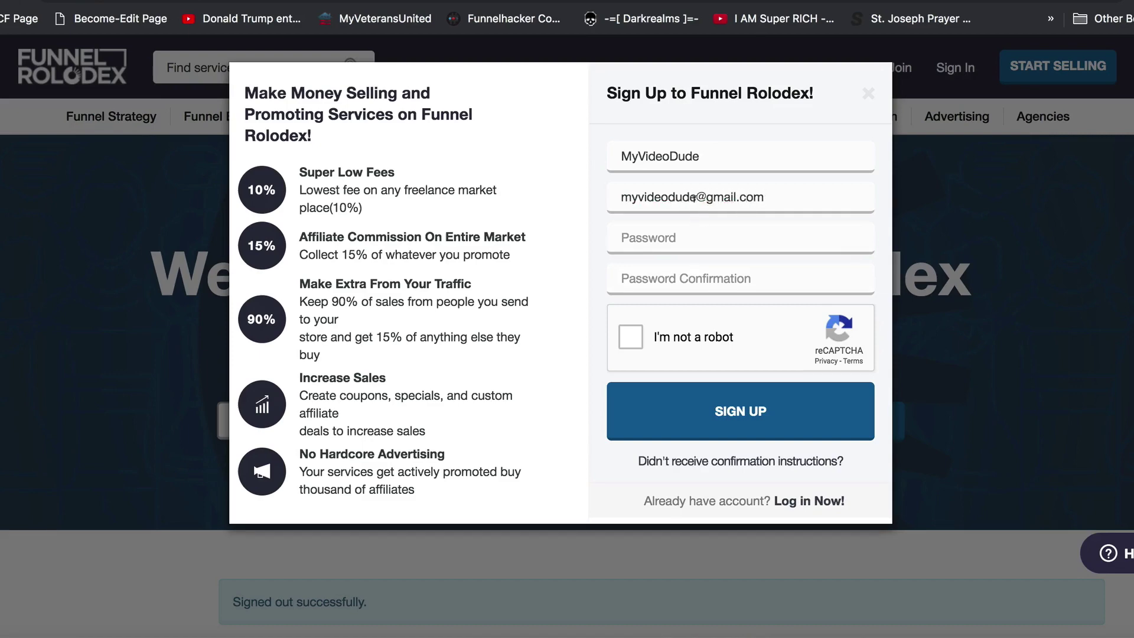
click(700, 228)
text(••••••••••••)
click(699, 278)
text(••••••••••••)
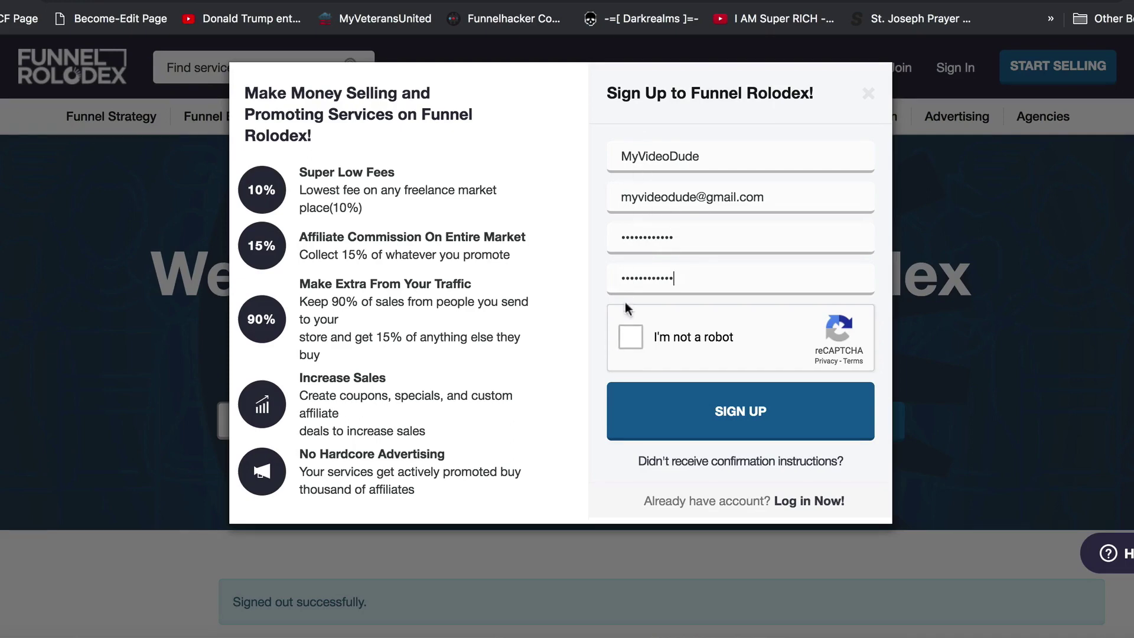
click(628, 337)
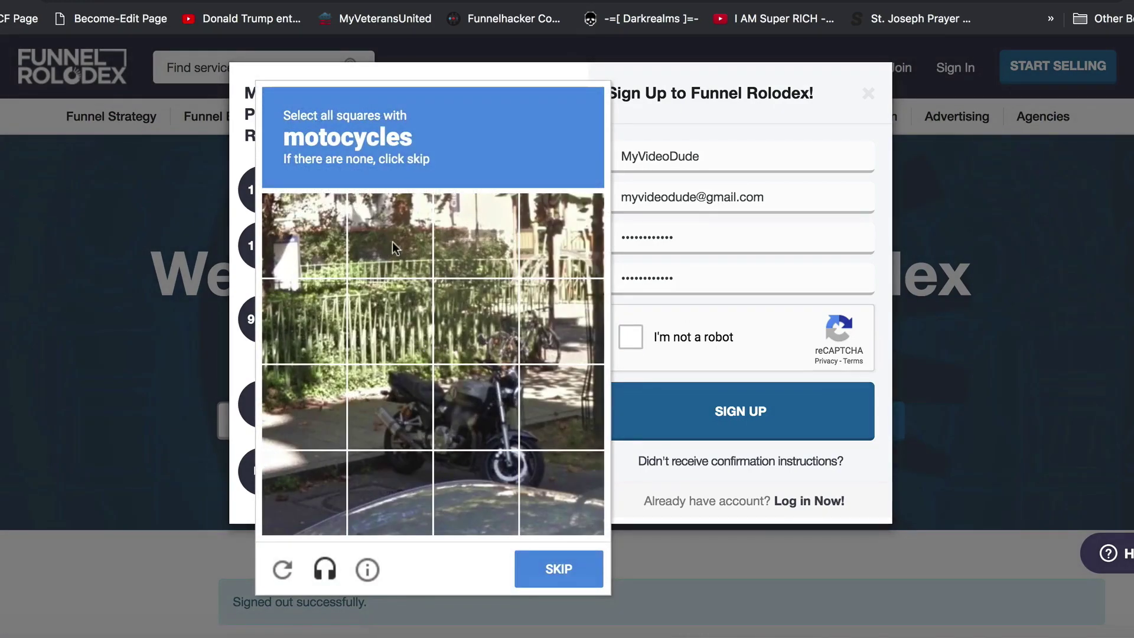
Select the four motorcycle tiles and continue to the next challenge
click(377, 405)
click(385, 466)
click(472, 479)
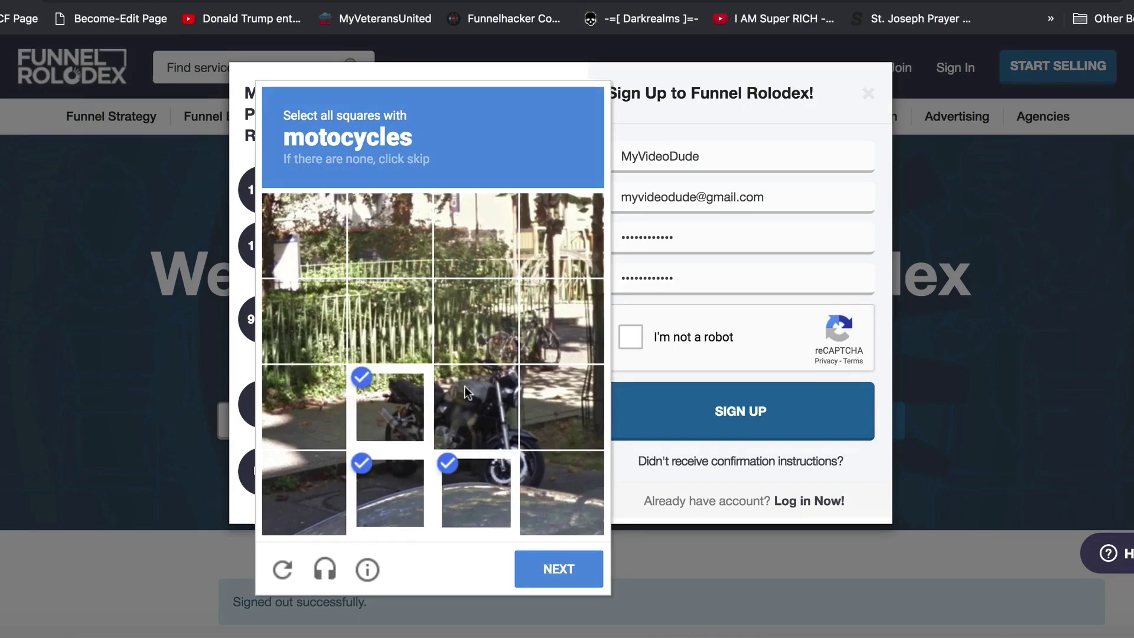
click(465, 388)
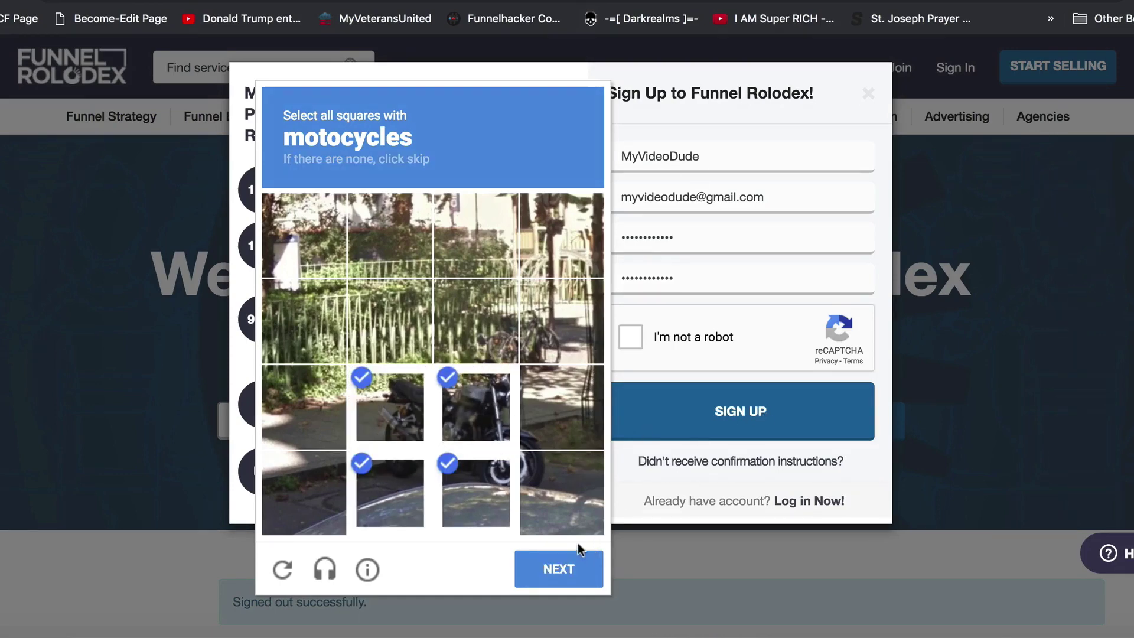
click(550, 565)
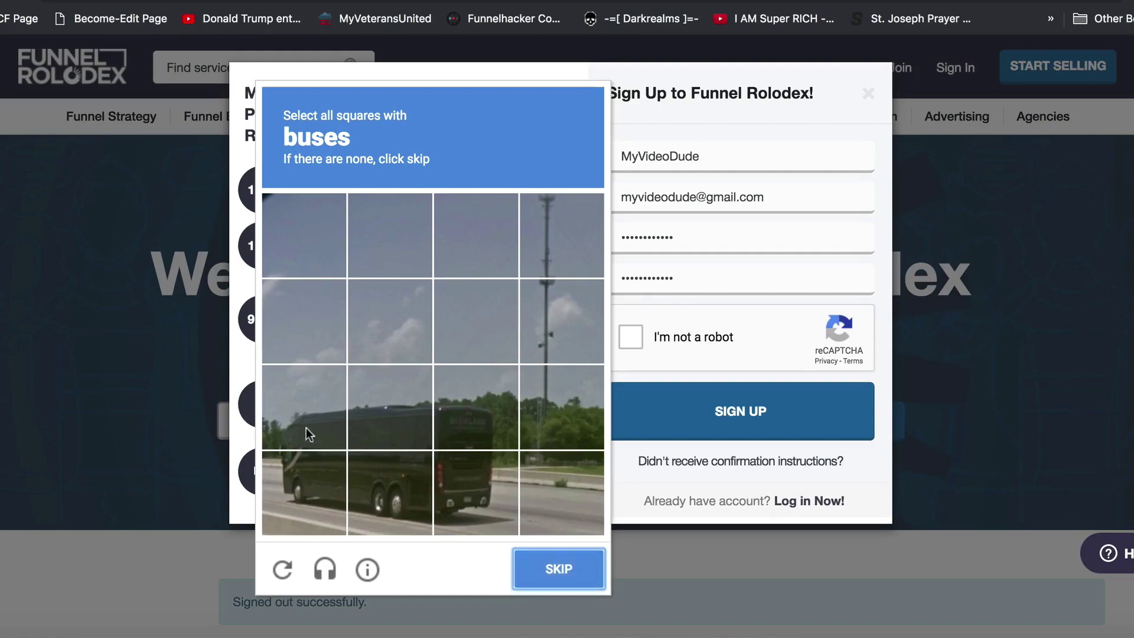
Select the six bus tiles and verify the reCAPTCHA challenge
click(290, 427)
click(369, 428)
click(447, 413)
click(466, 485)
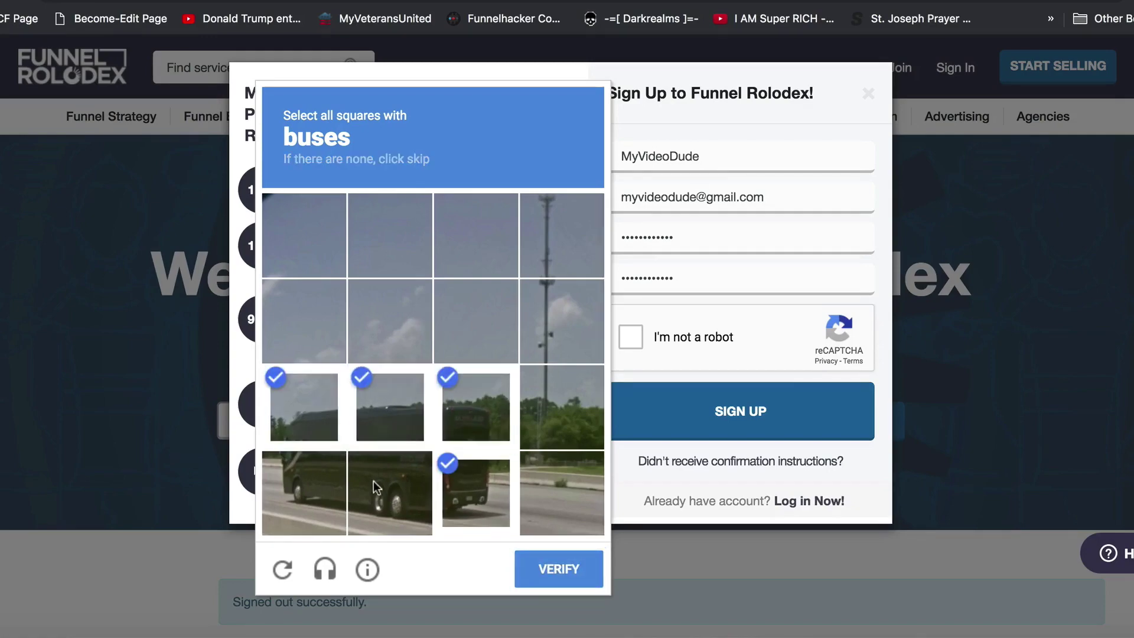
click(373, 481)
click(302, 491)
click(552, 569)
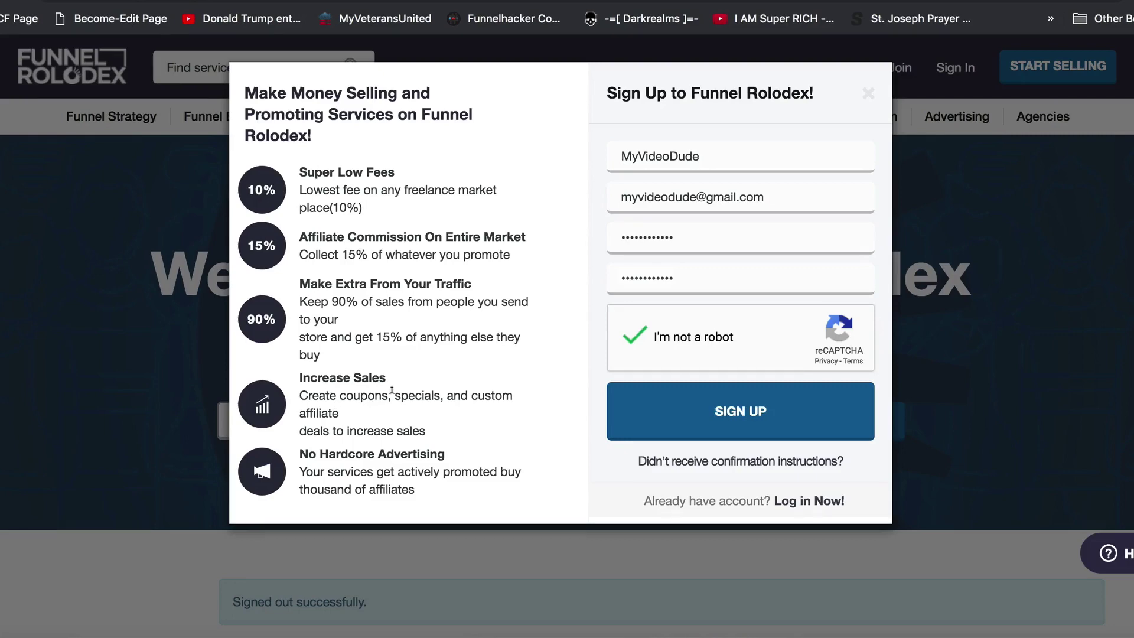
drag(325, 472, 461, 473)
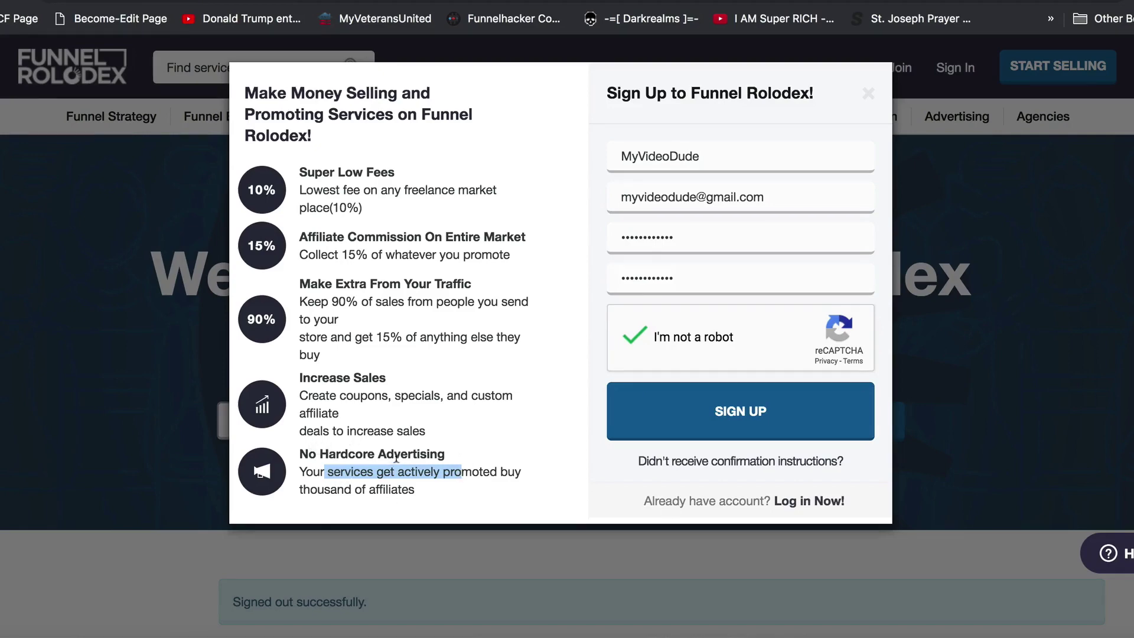
click(447, 467)
drag(305, 471, 421, 481)
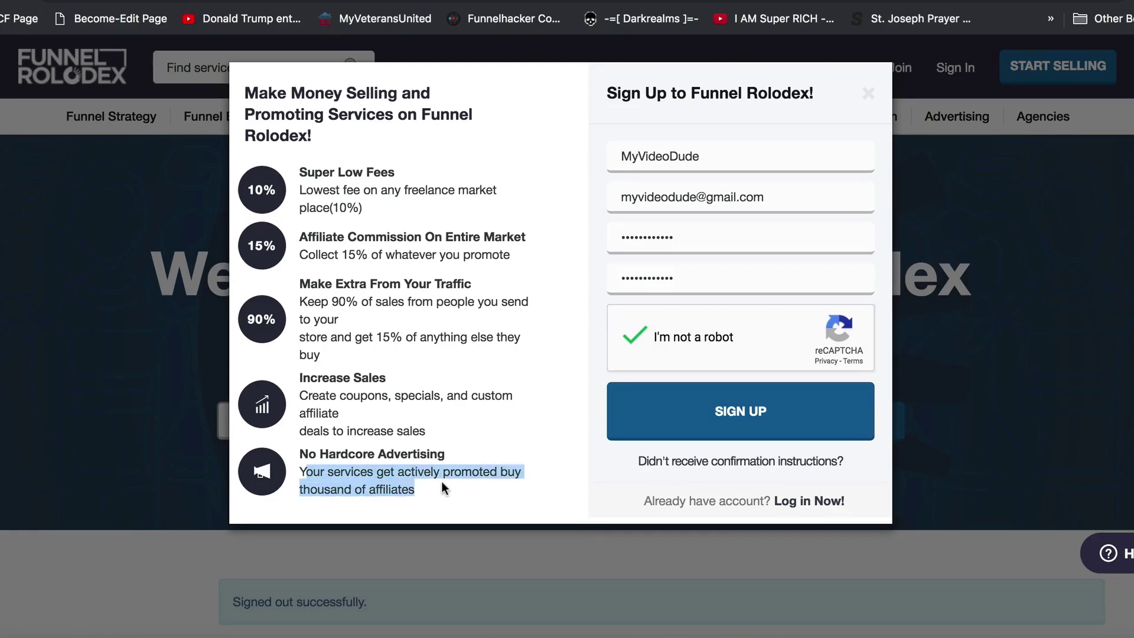
click(480, 490)
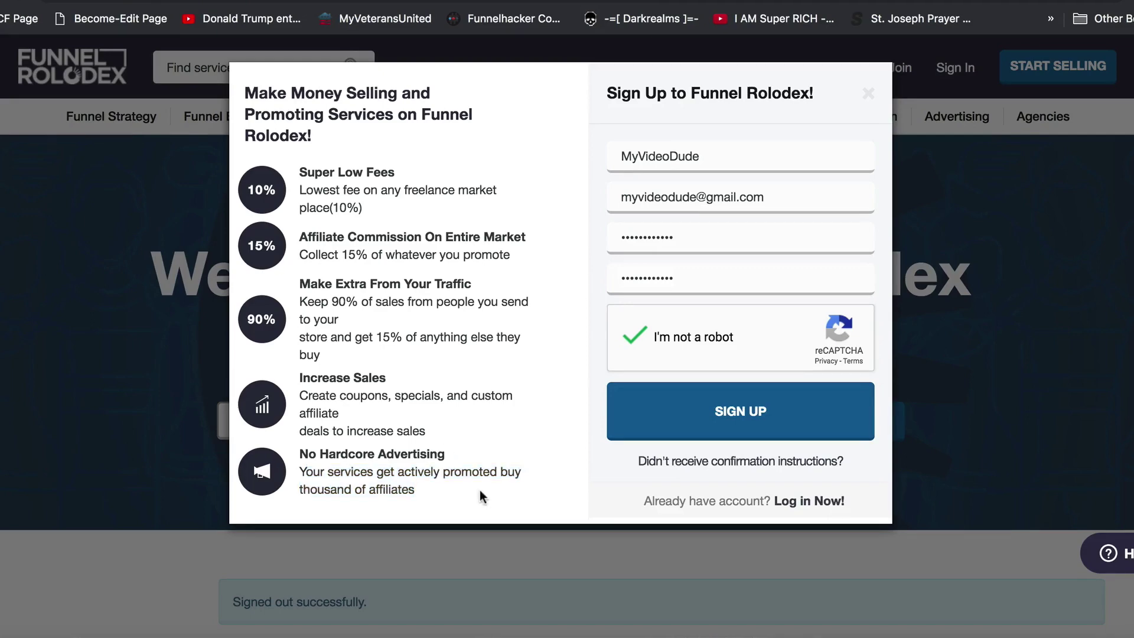
Submit the sign-up form, then go to Account Settings from the signed-in account menu
click(740, 416)
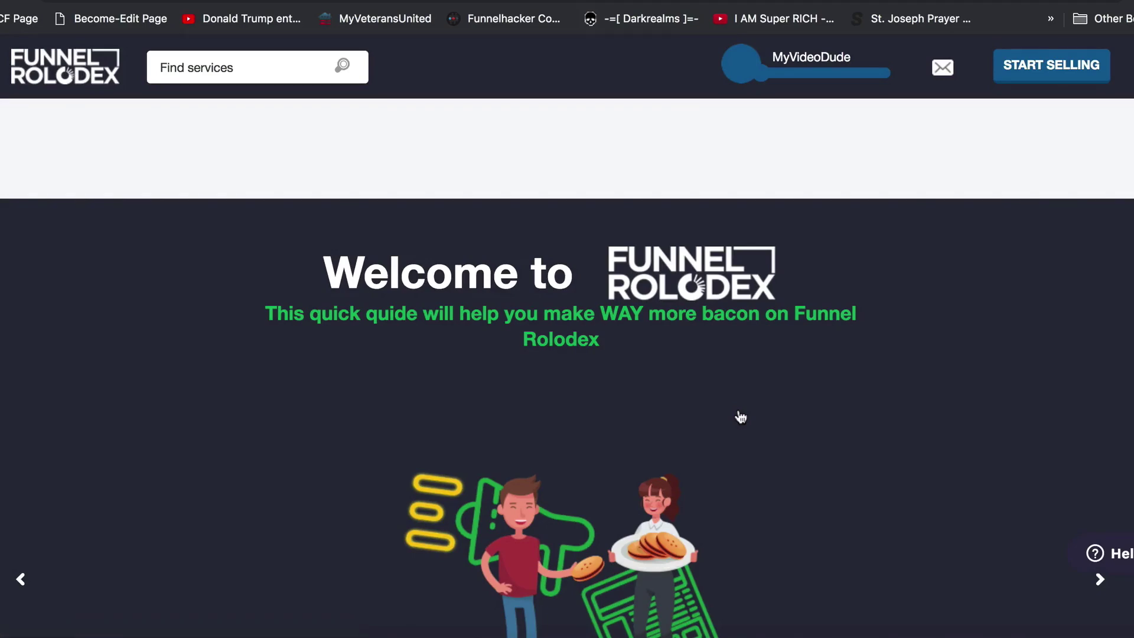
click(833, 61)
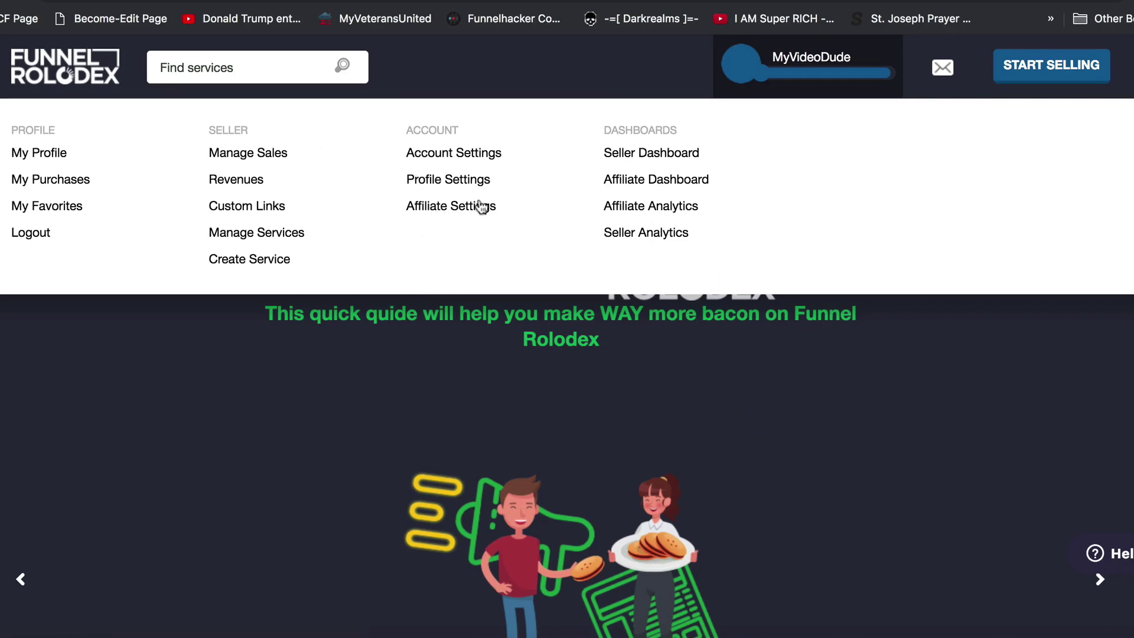
click(440, 155)
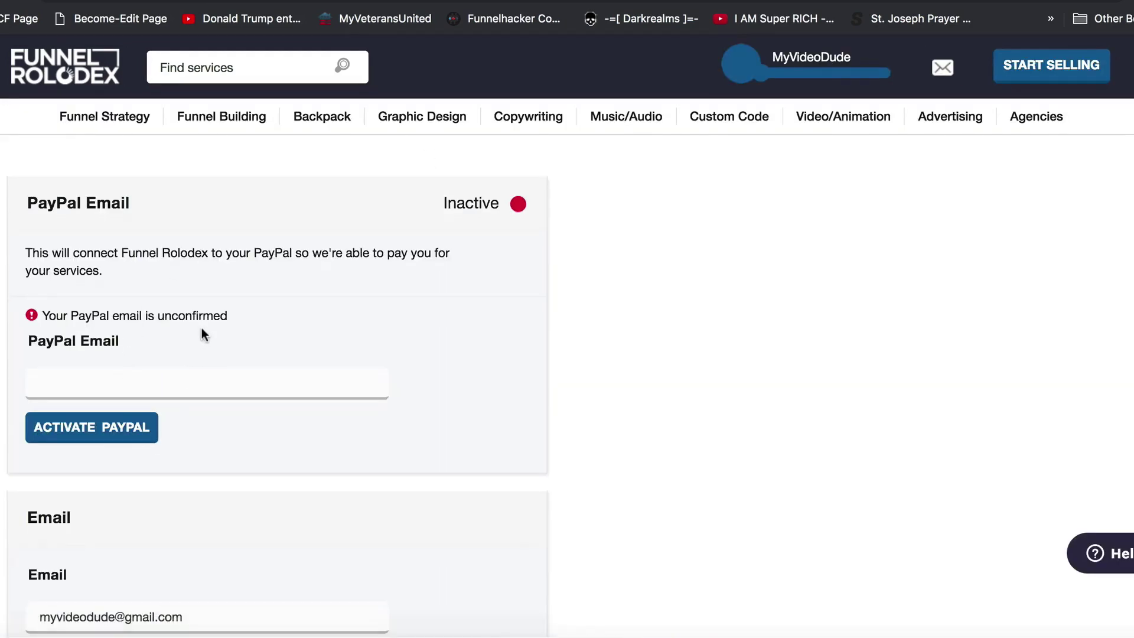
Scroll through the PayPal Email, Email, Password and Security Question sections, then back up
scroll(201, 328, down, 1)
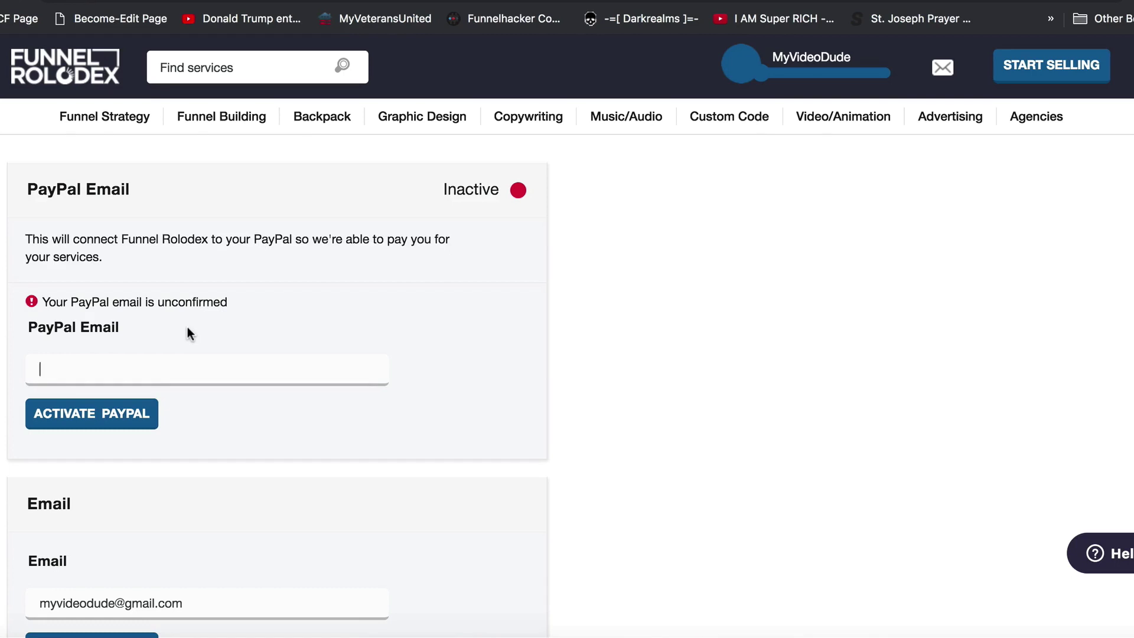
scroll(187, 325, down, 1)
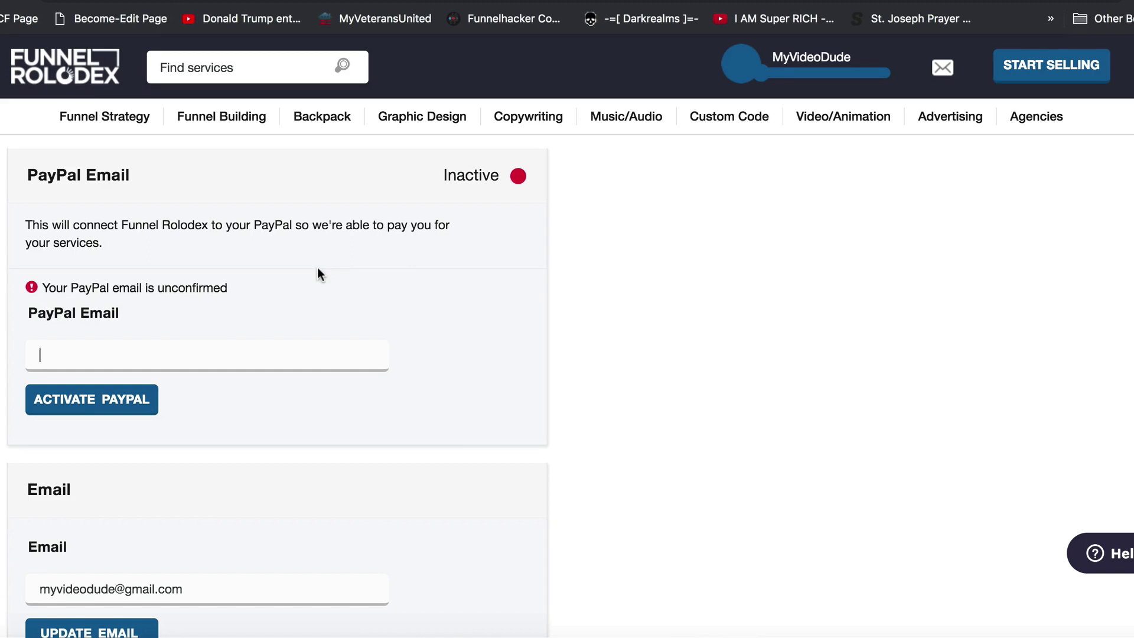
scroll(296, 289, down, 5)
scroll(264, 337, down, 10)
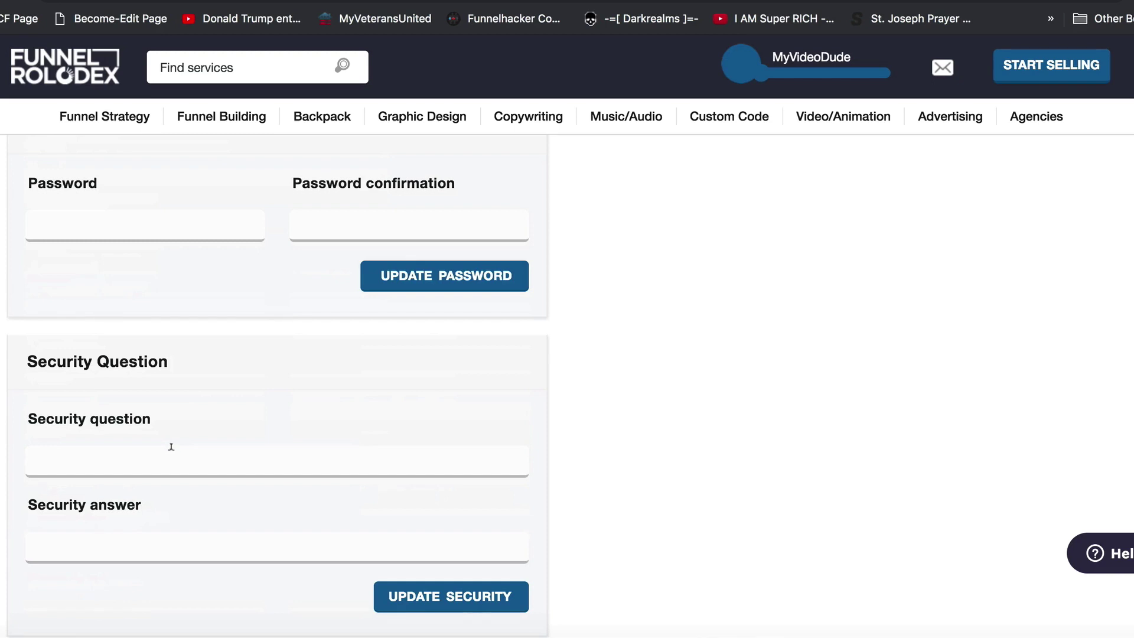
scroll(177, 452, down, 3)
scroll(204, 437, up, 7)
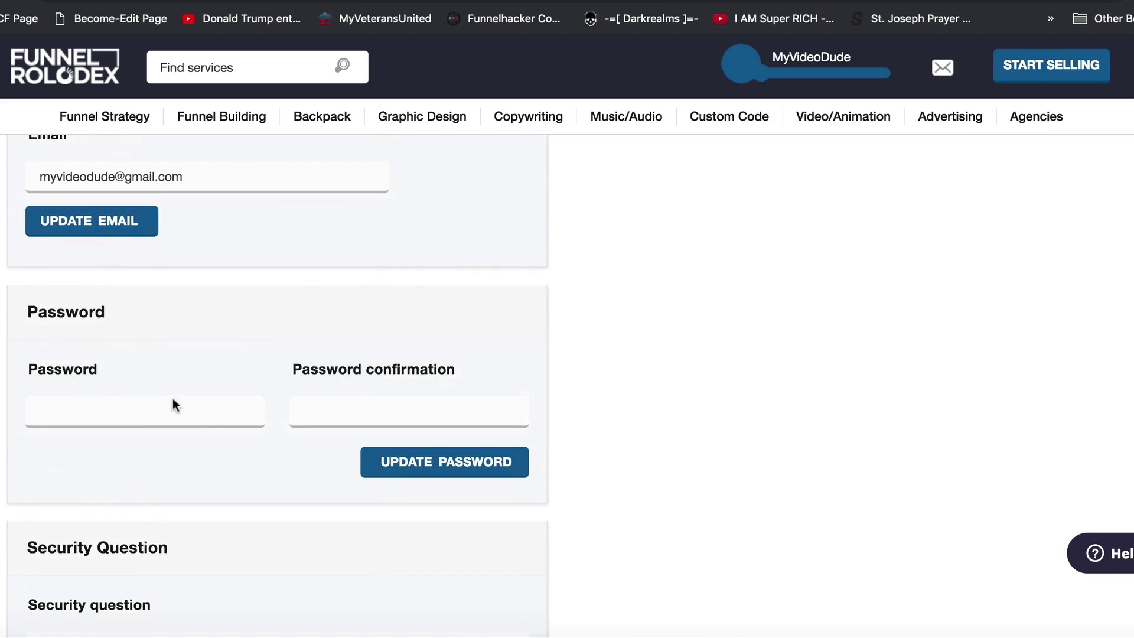
scroll(230, 335, up, 5)
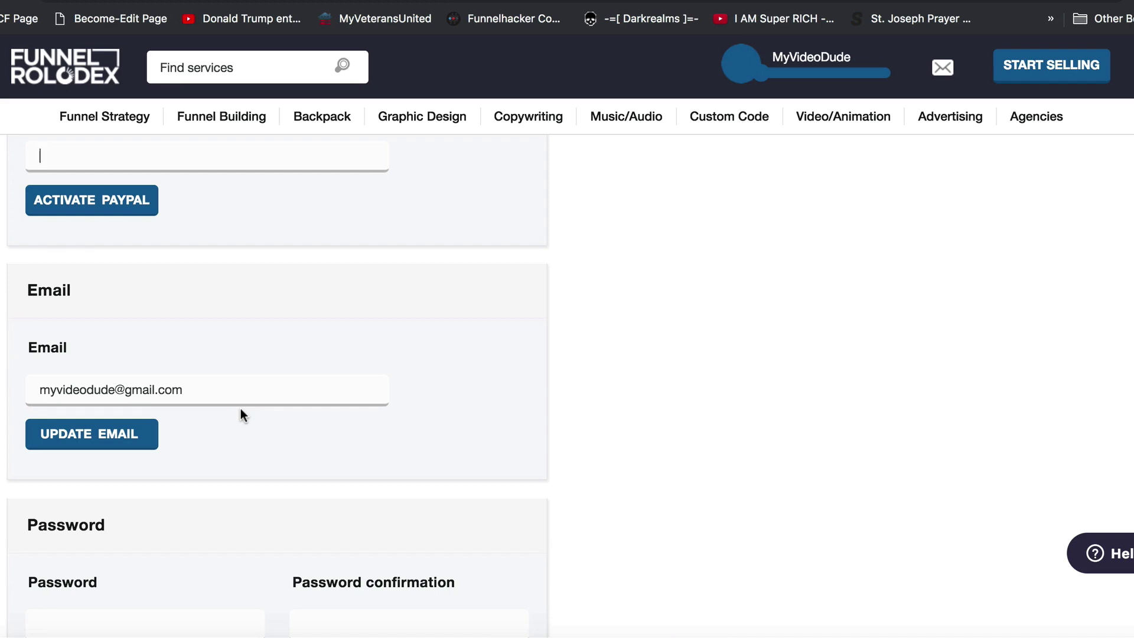
scroll(246, 405, up, 5)
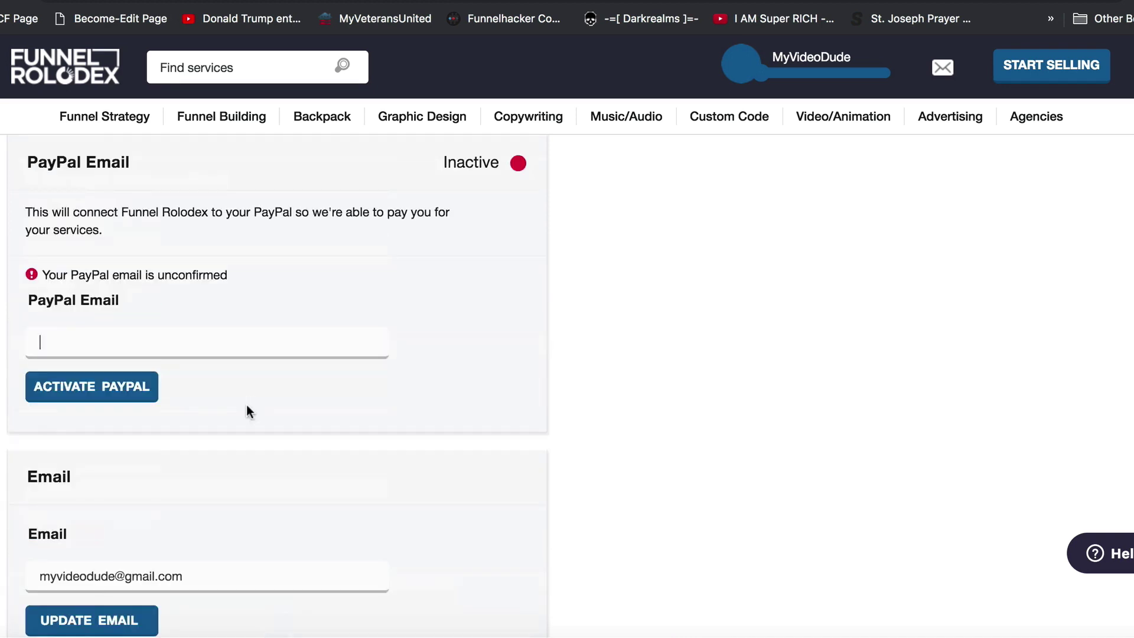